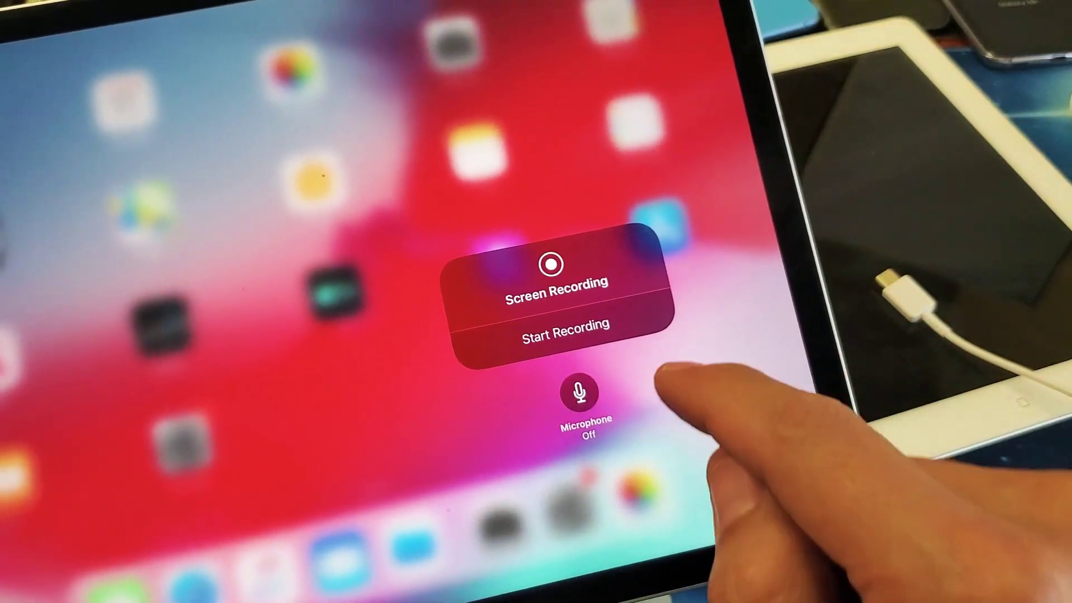
Dismiss the recording options and Control Center, reopen Control Center, then return to the home screen.
left_click(636, 394)
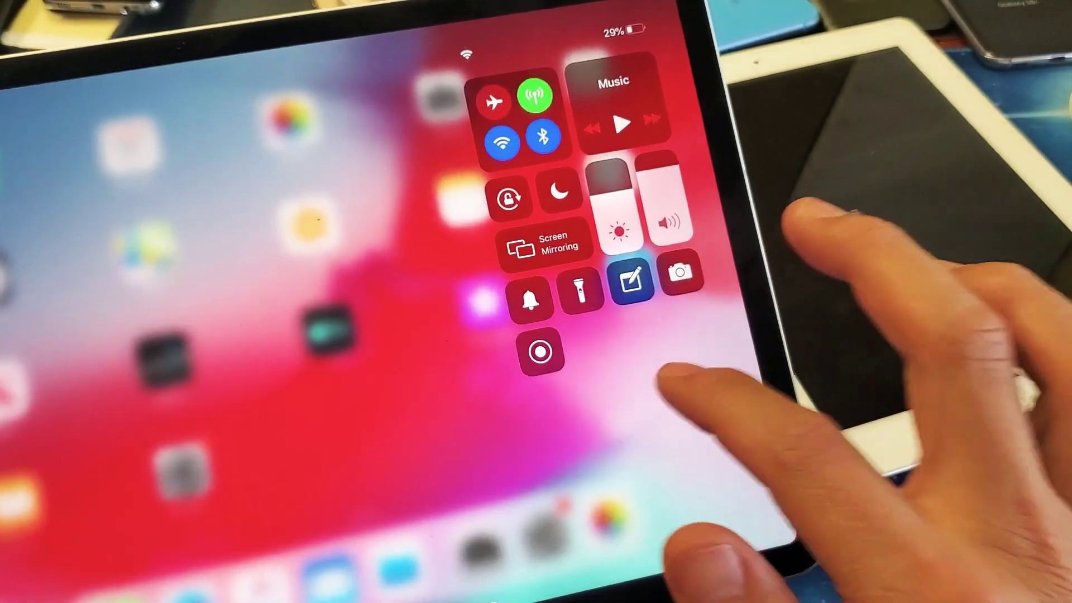
left_click(687, 394)
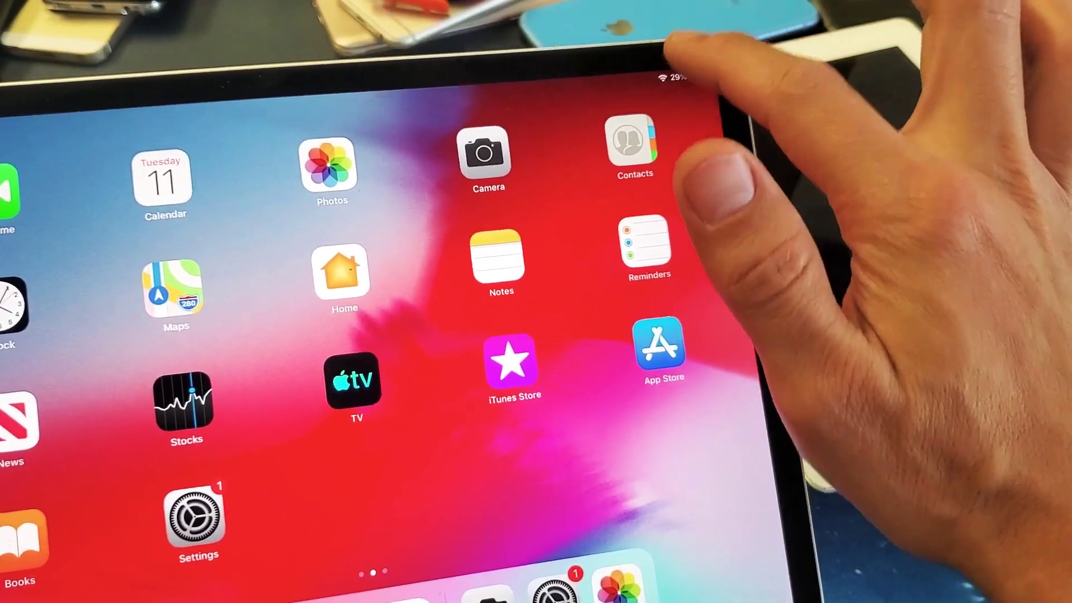
left_click_drag(695, 71, 670, 251)
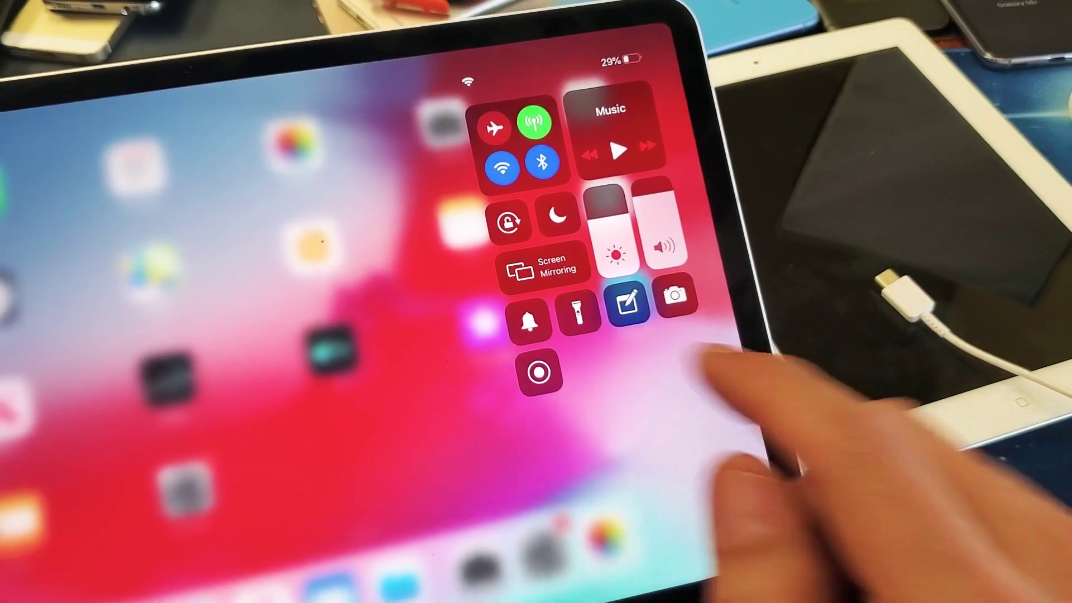
left_click(670, 402)
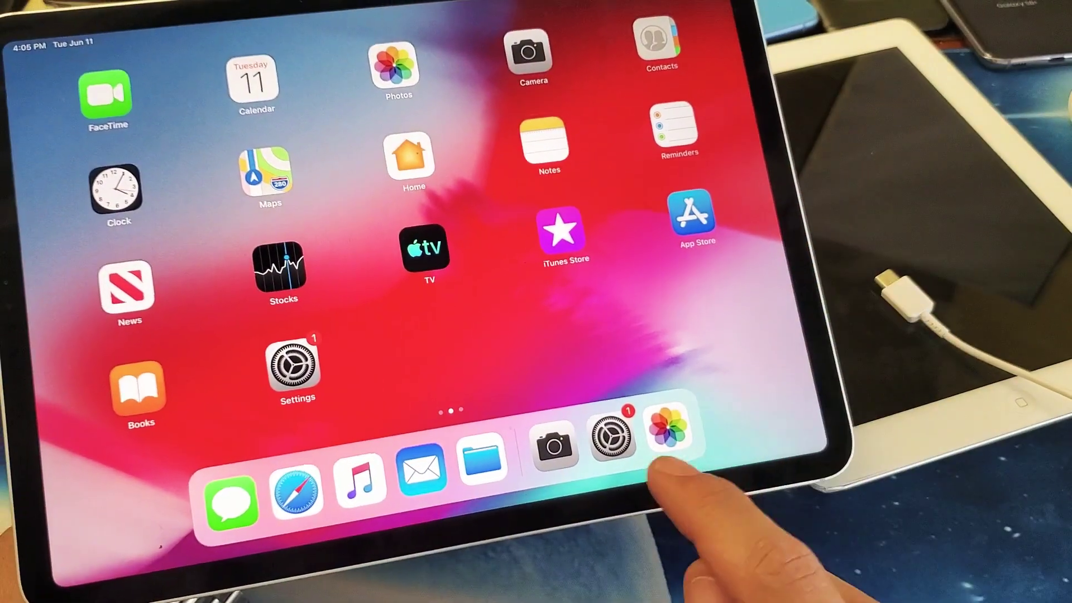
Remove Screen Recording from Control Center's included controls in Settings, then reopen Control Center to check.
left_click(615, 445)
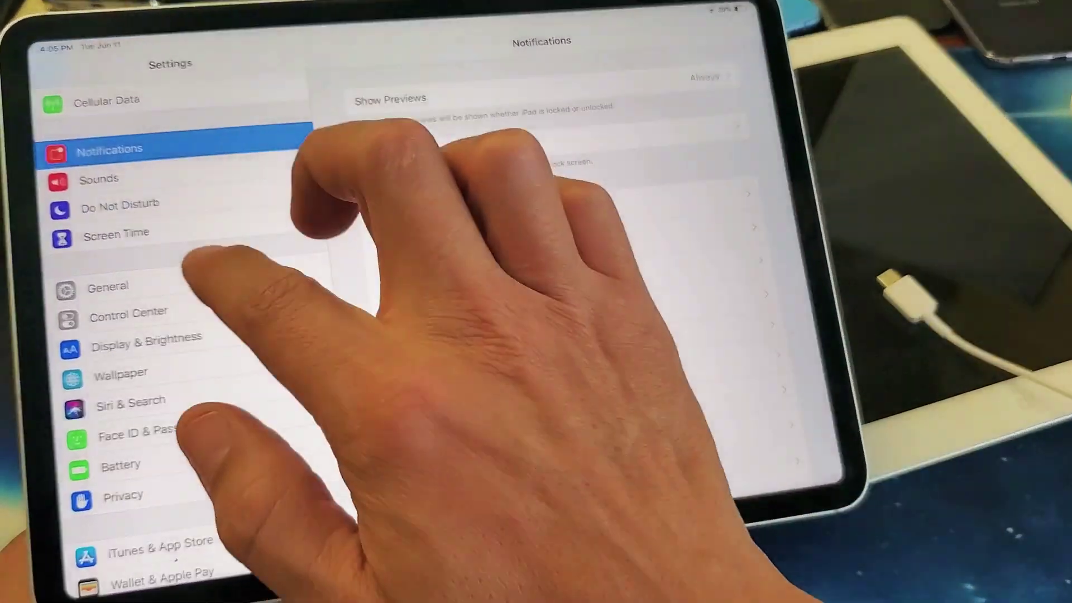
scroll(209, 293, "up", 5)
scroll(210, 418, "down", 4)
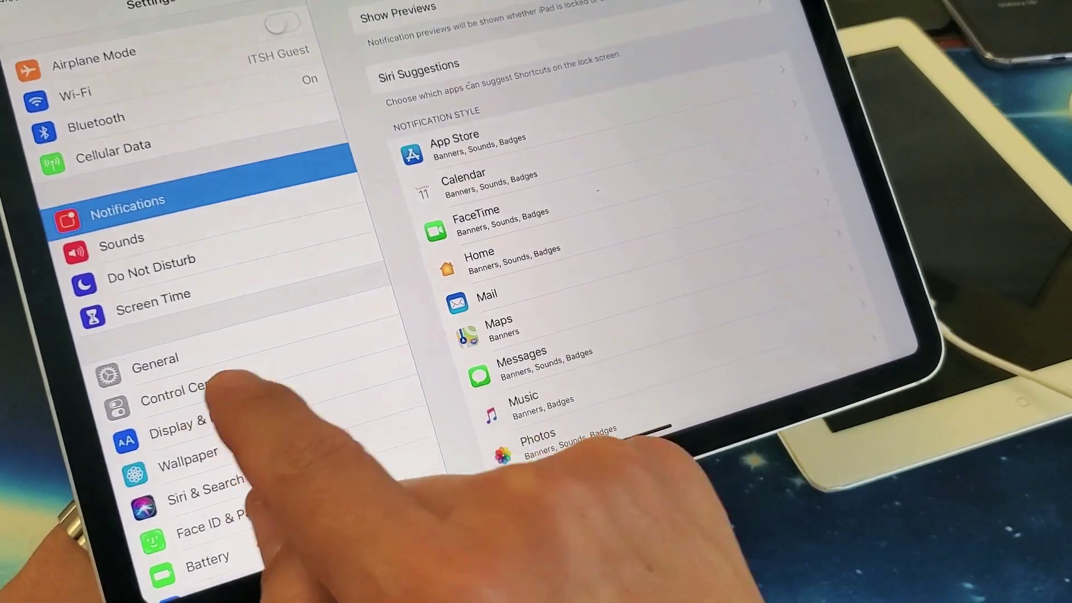
left_click(210, 387)
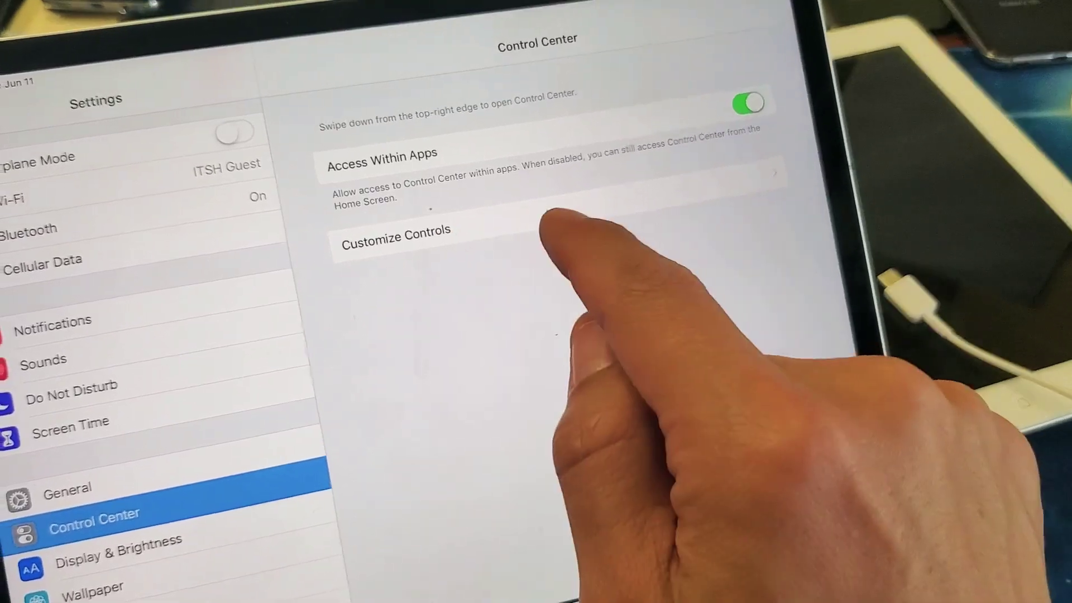
left_click(456, 242)
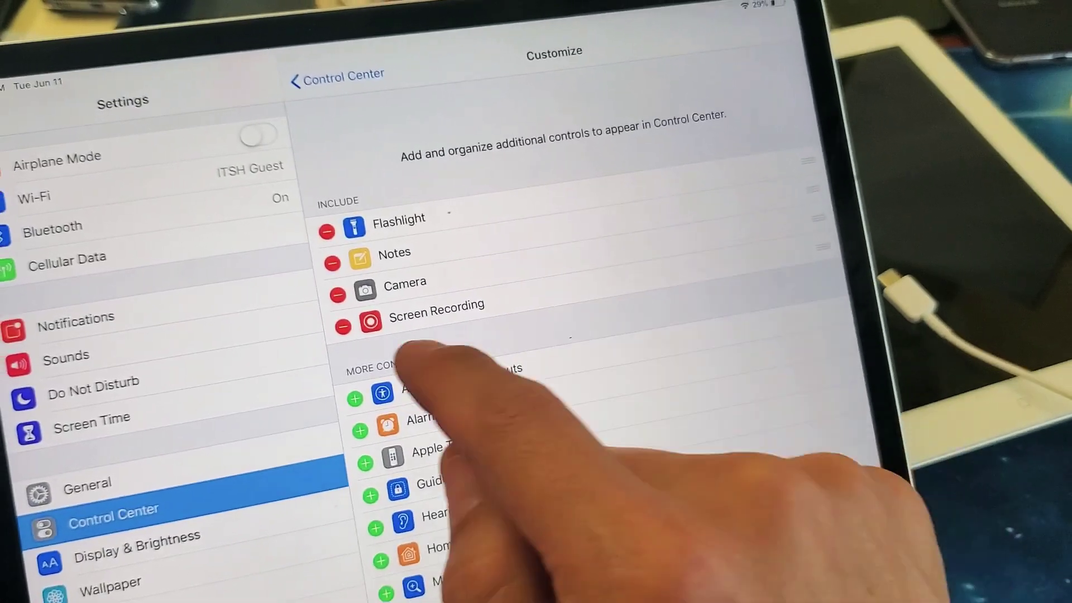
left_click(344, 323)
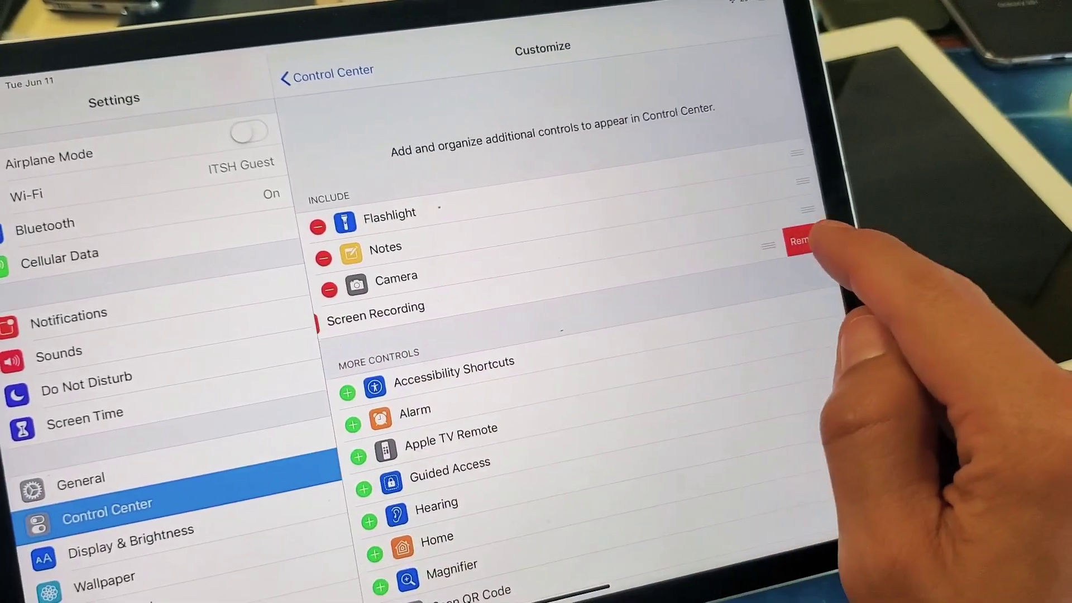
left_click(811, 243)
left_click_drag(754, 8, 737, 251)
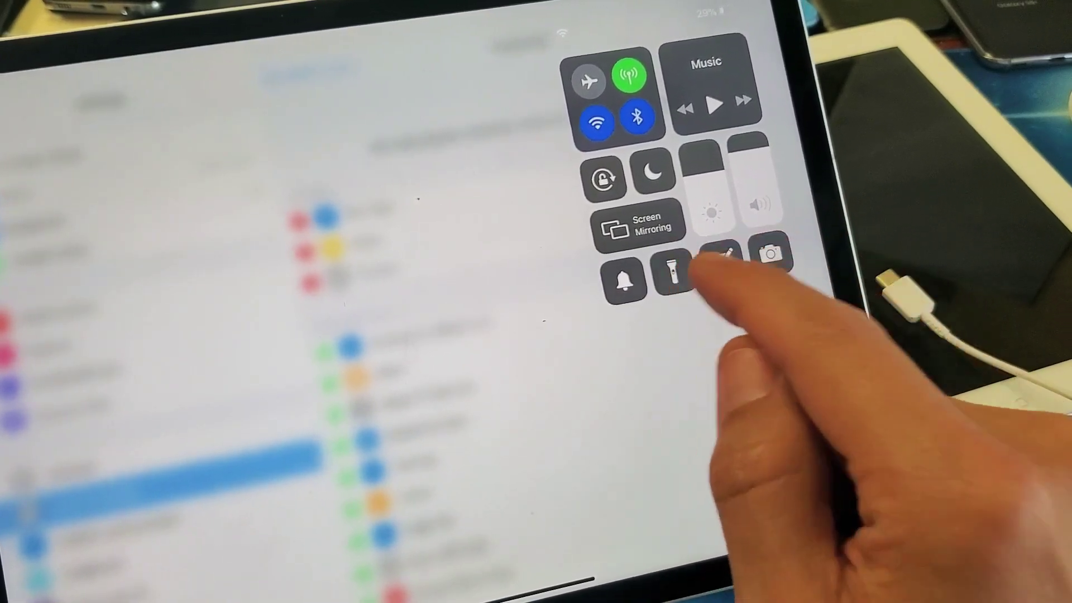
Re-add Screen Recording to the included controls and confirm its button in Control Center.
left_click(420, 377)
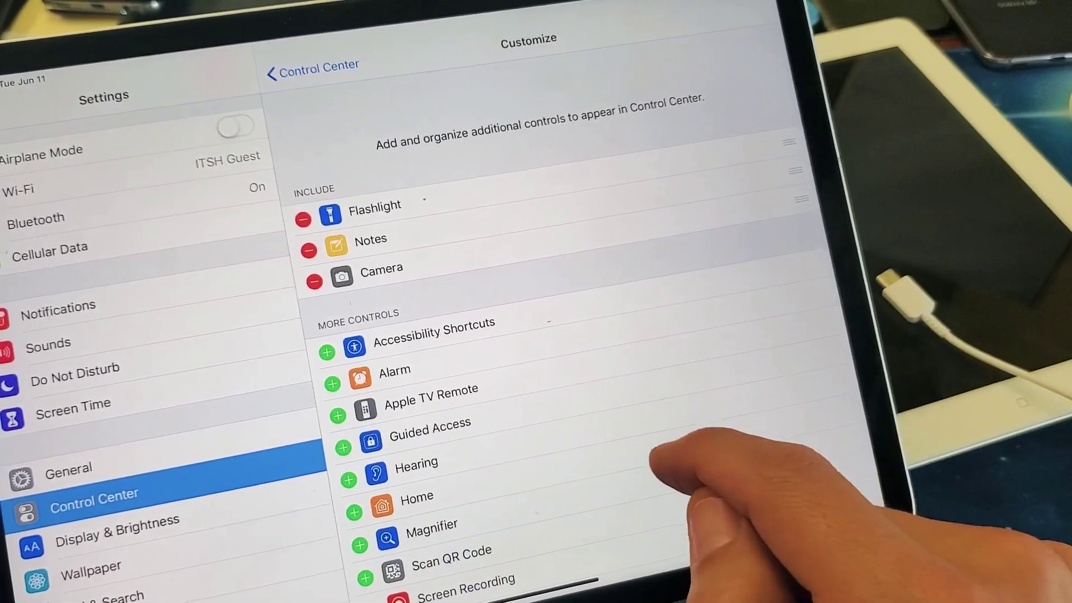
scroll(544, 377, "down", 3)
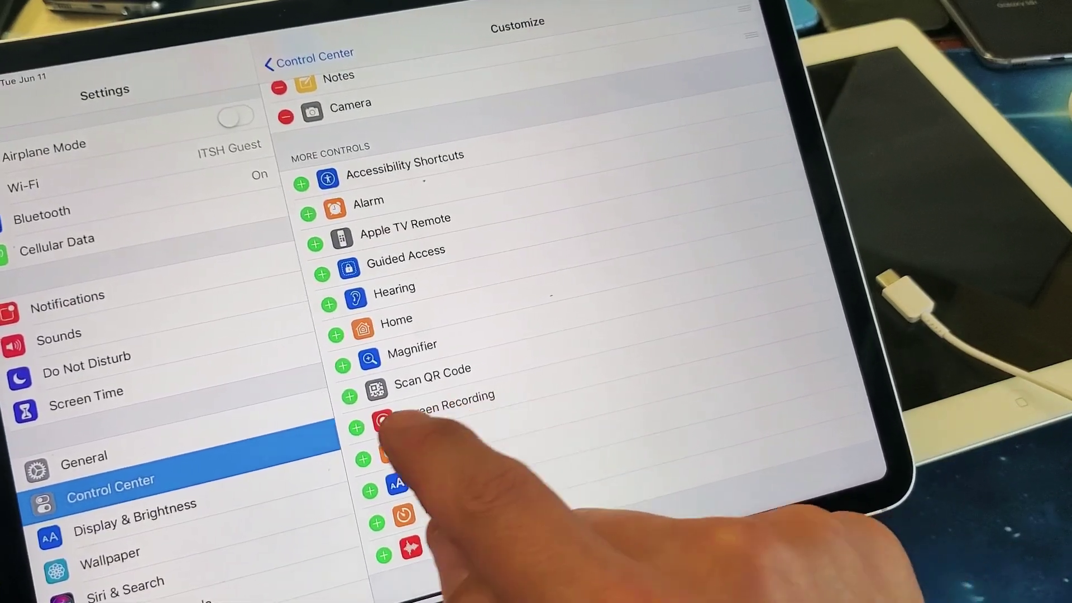
left_click(354, 428)
scroll(553, 335, "up", 3)
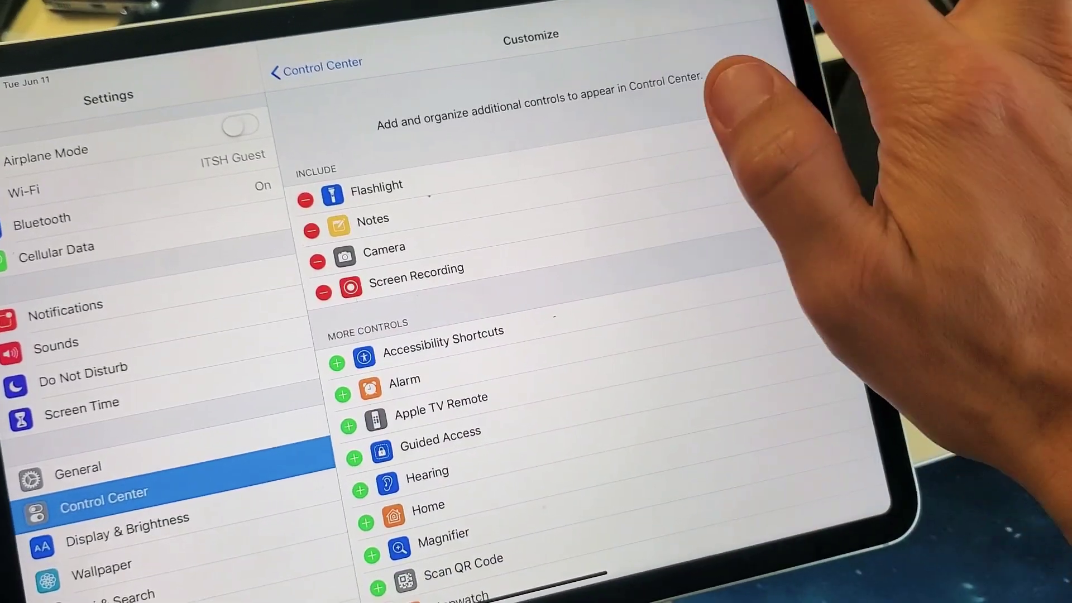
left_click_drag(754, 17, 737, 209)
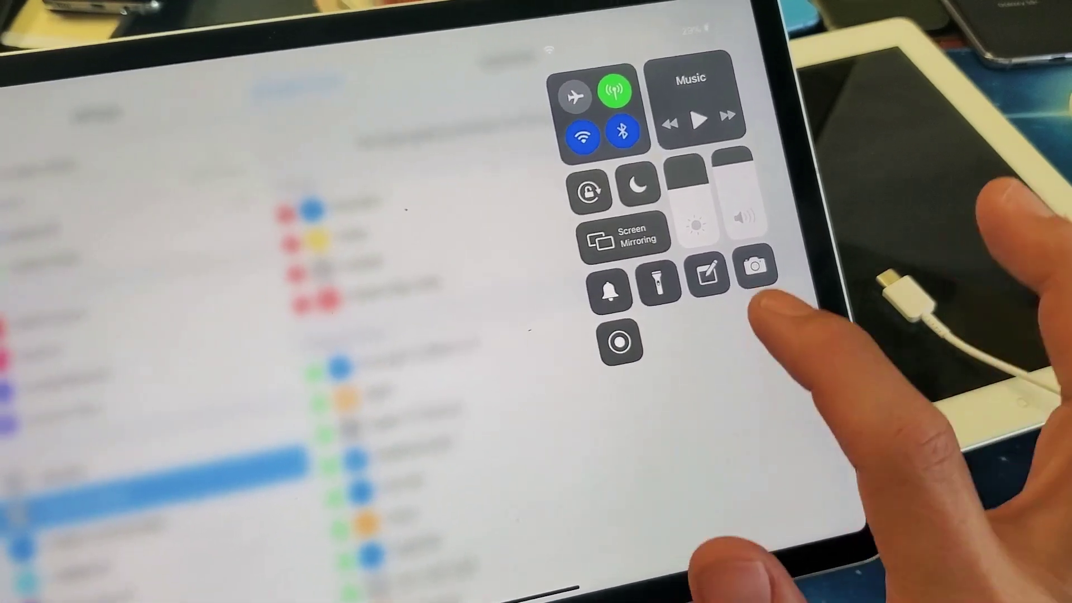
Start a screen recording from Control Center, then stop it from the red status indicator.
left_click(620, 337)
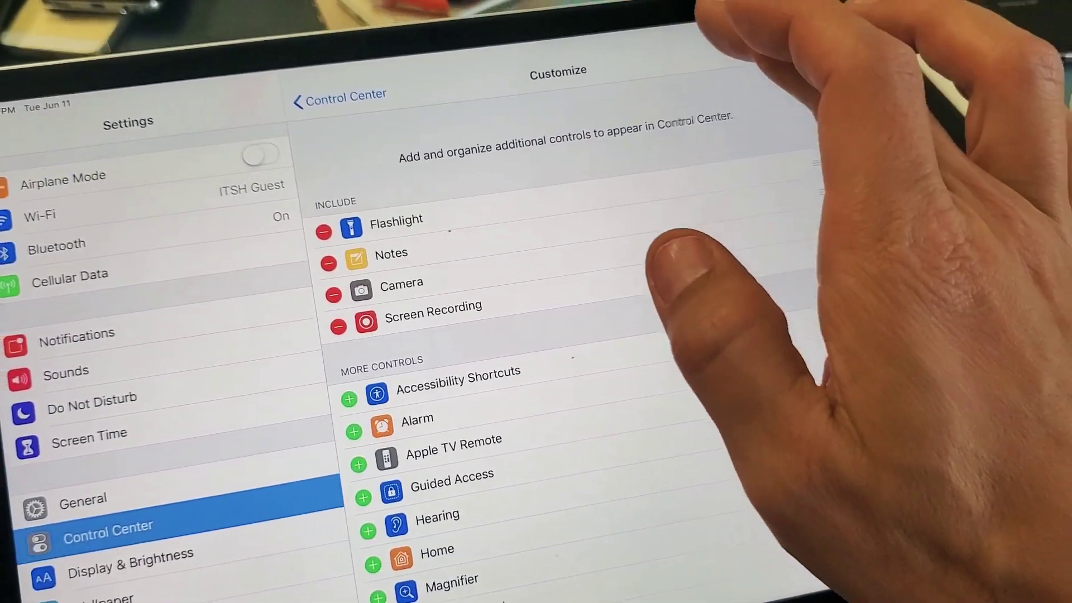
left_click(712, 14)
left_click(502, 352)
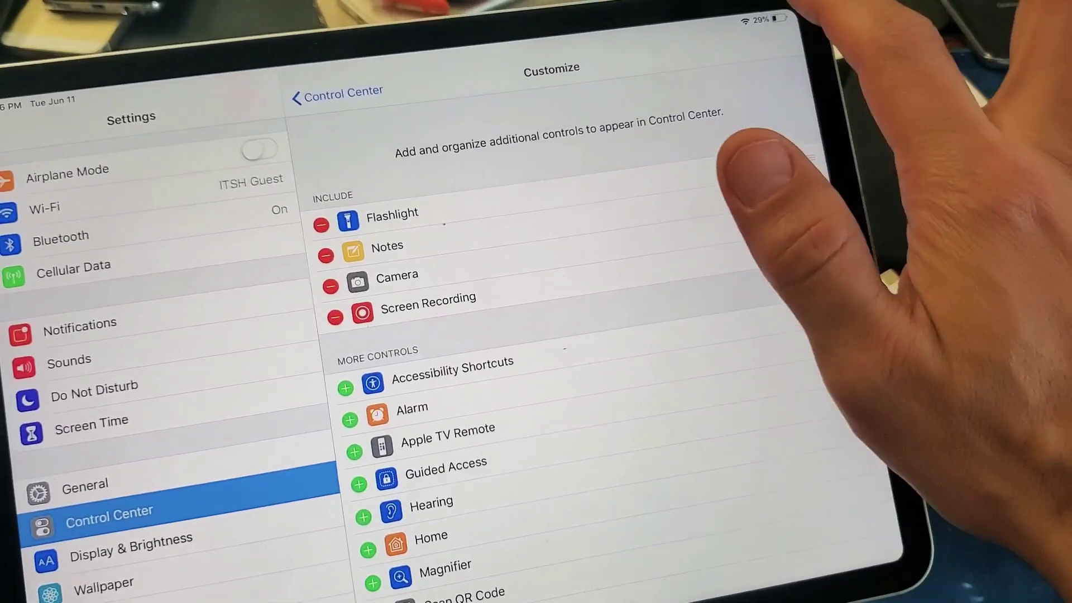
Turn on microphone audio in Control Center's screen recording options, then dismiss Control Center.
left_click_drag(738, 12, 720, 168)
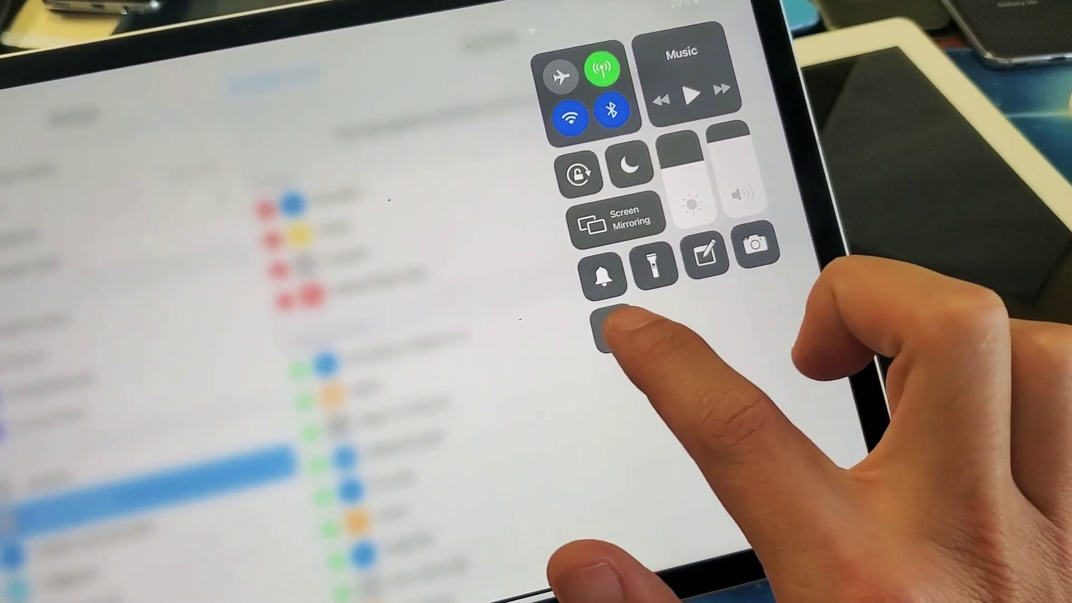
left_click(616, 331)
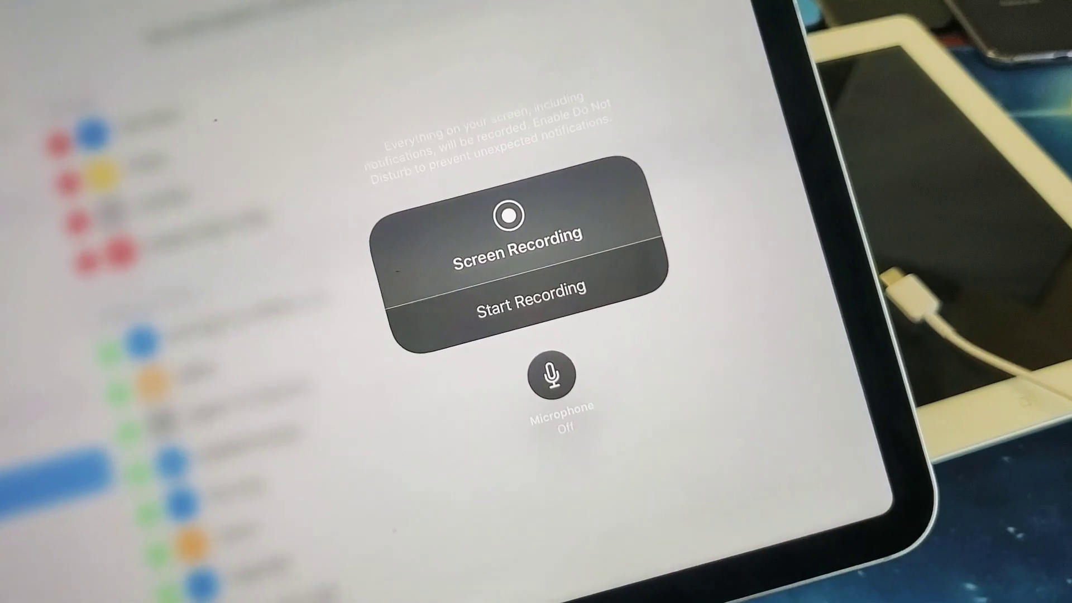
left_click(552, 368)
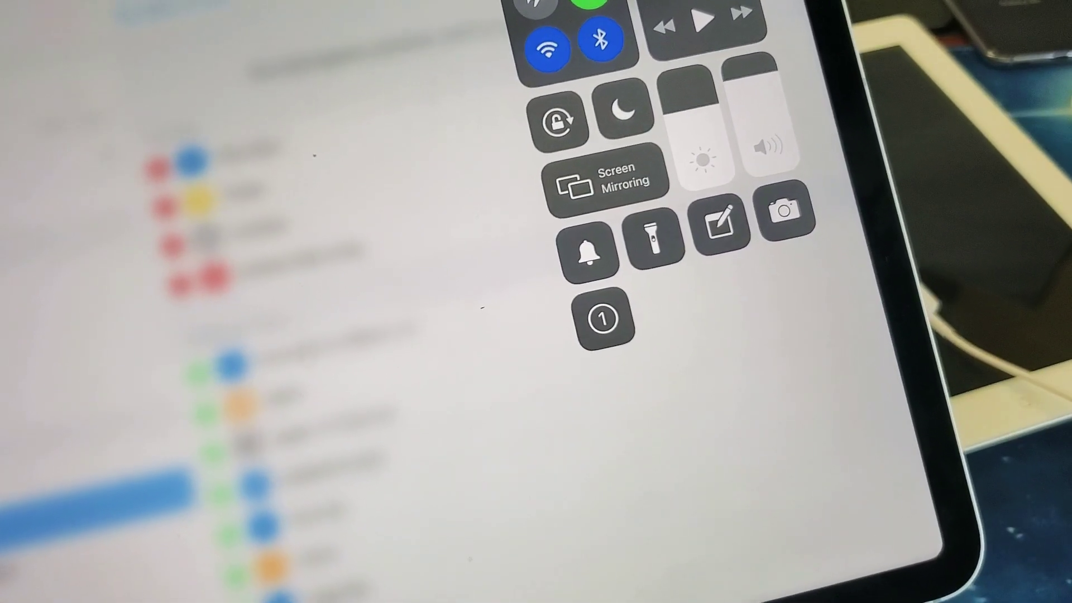
left_click(804, 402)
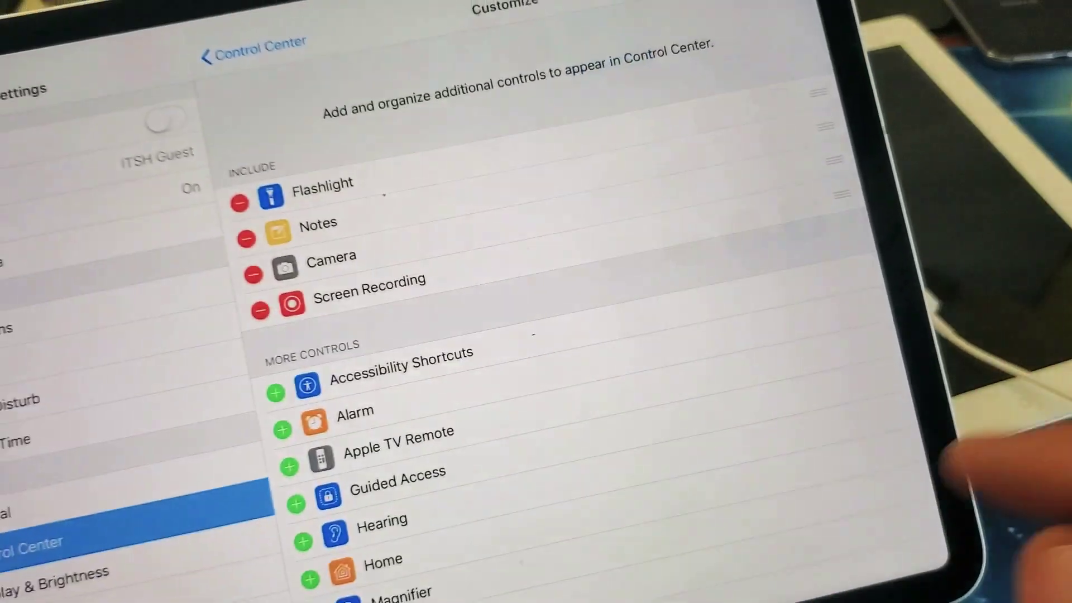
scroll(711, 419, "down", 3)
scroll(712, 419, "up", 3)
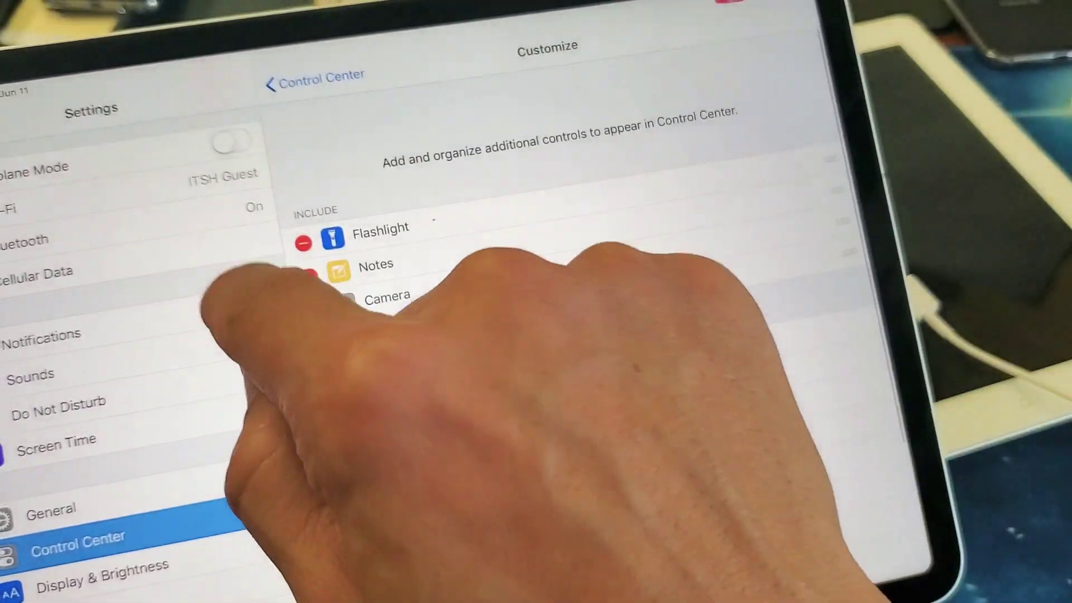
Go to Notifications settings and stop the running screen recording, saving it to Photos.
left_click(35, 329)
scroll(670, 418, "down", 3)
scroll(670, 419, "up", 3)
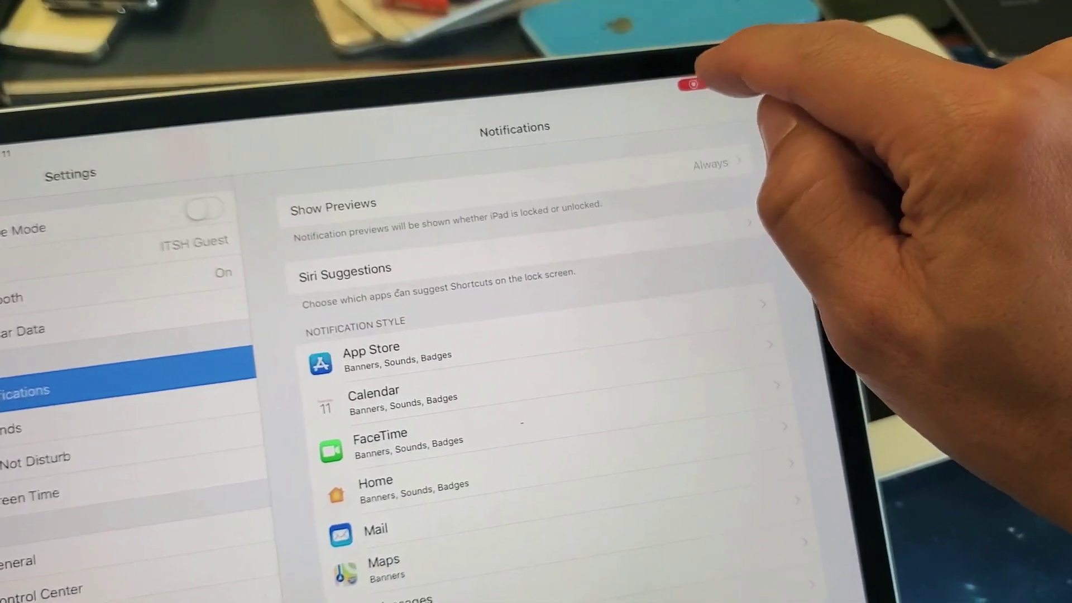
left_click(688, 84)
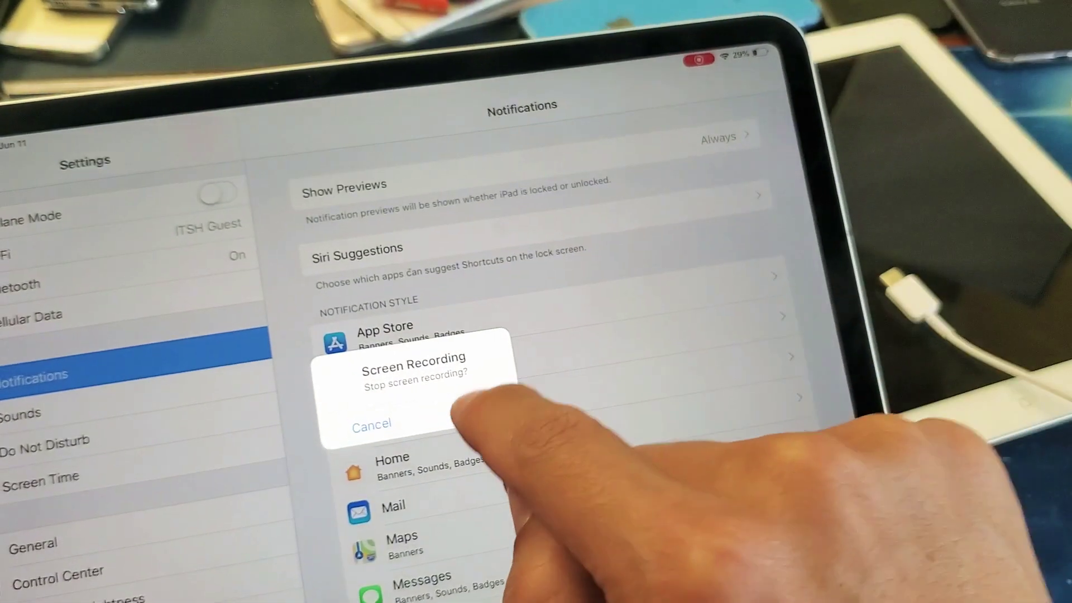
left_click(482, 419)
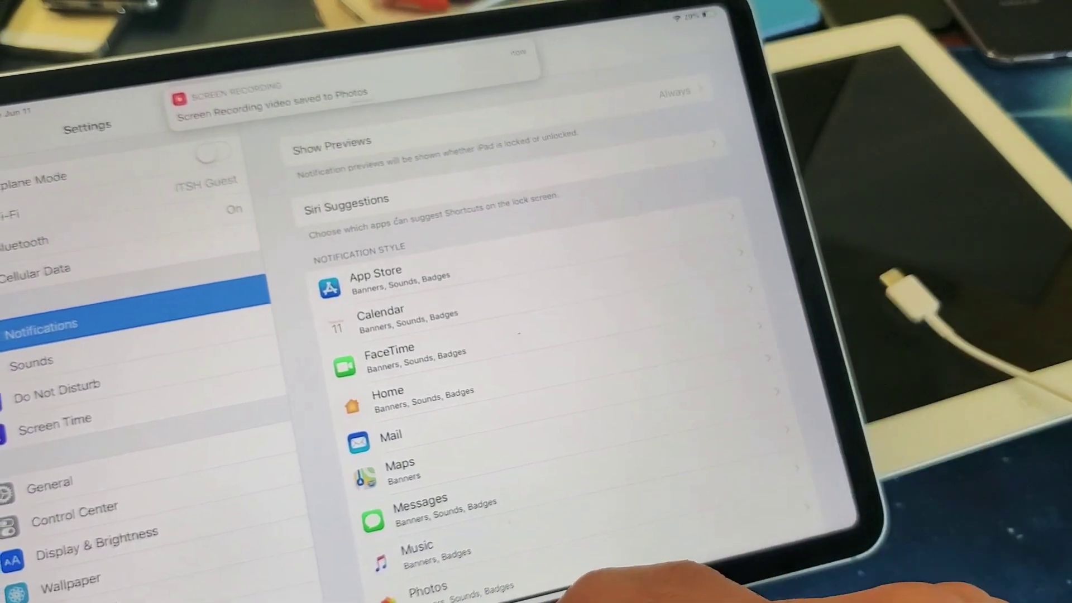
Play the Control Center screen recording from the 2019 collection in Photos.
left_click_drag(537, 586, 536, 293)
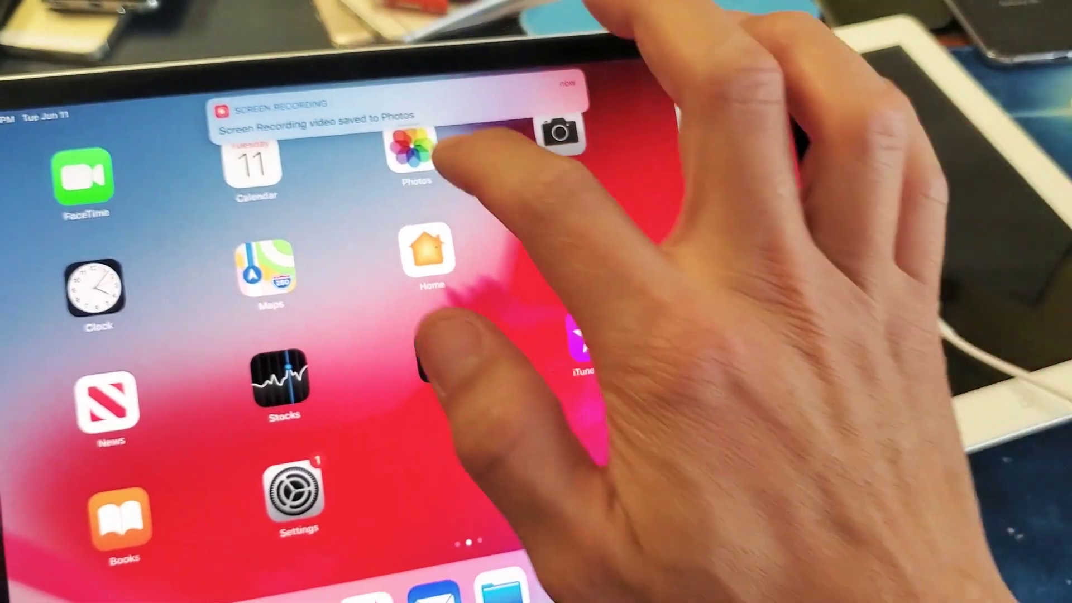
left_click(415, 155)
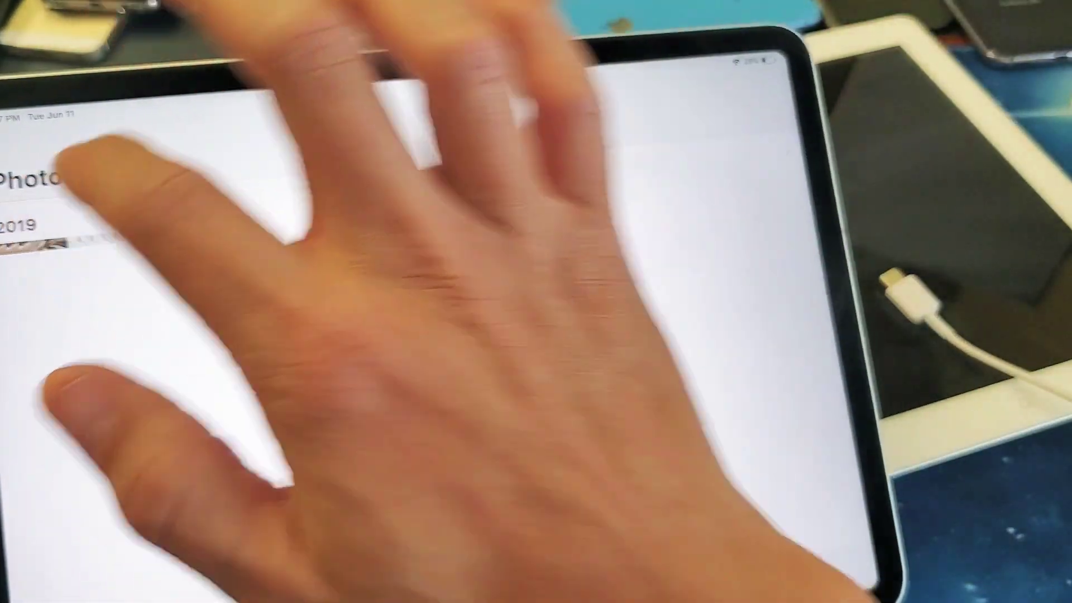
left_click(50, 242)
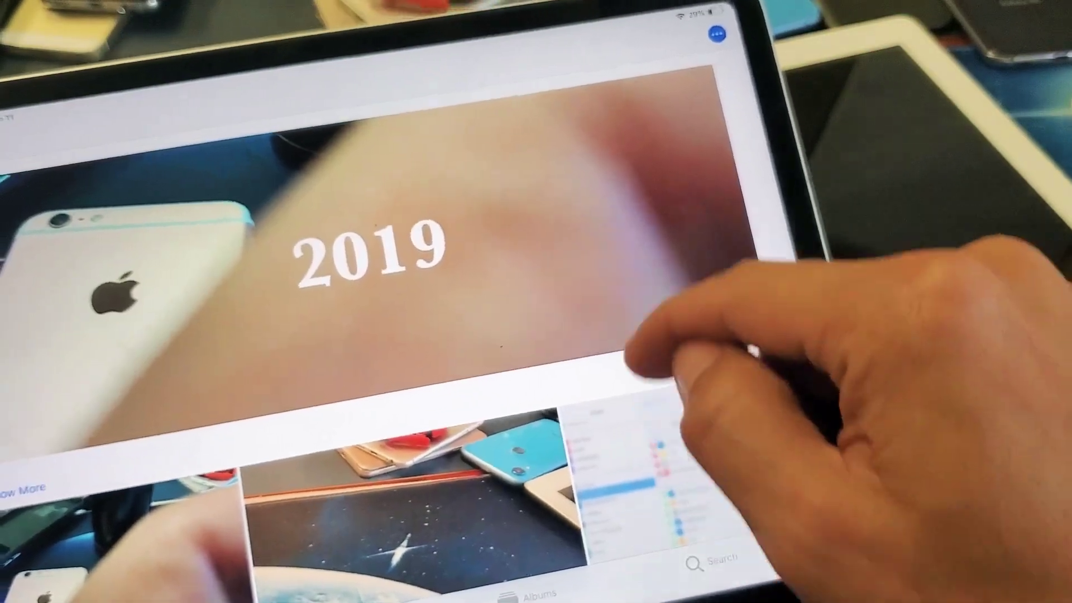
left_click(670, 435)
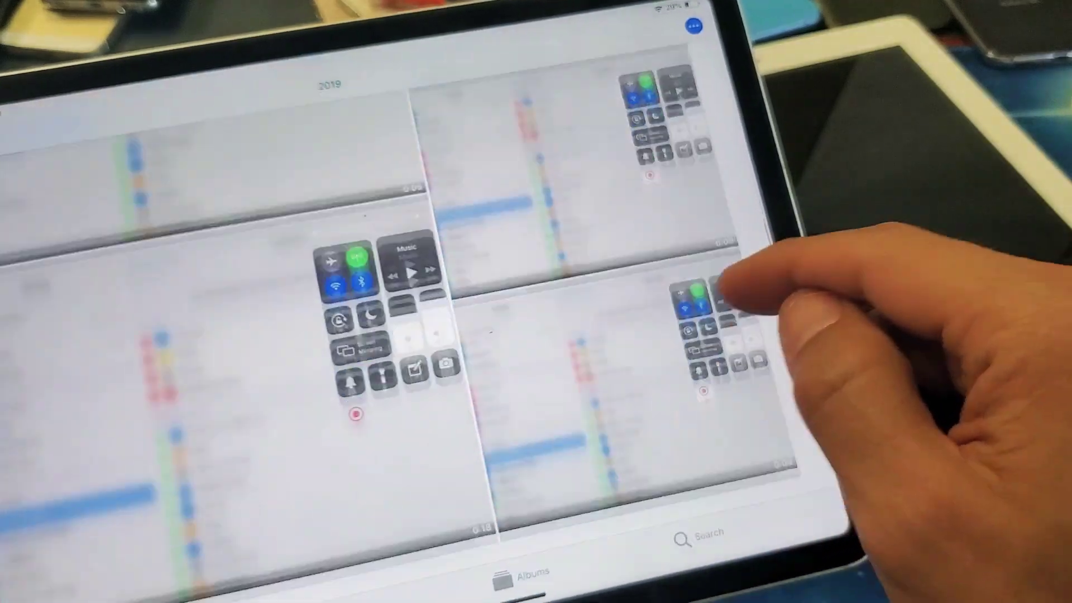
scroll(712, 377, "up", 3)
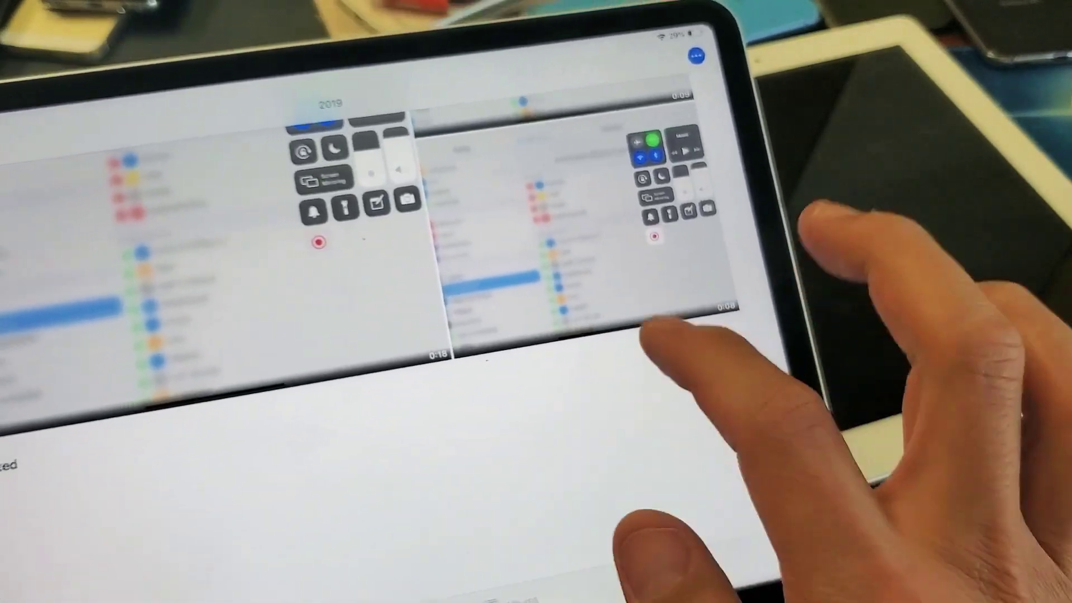
left_click(586, 184)
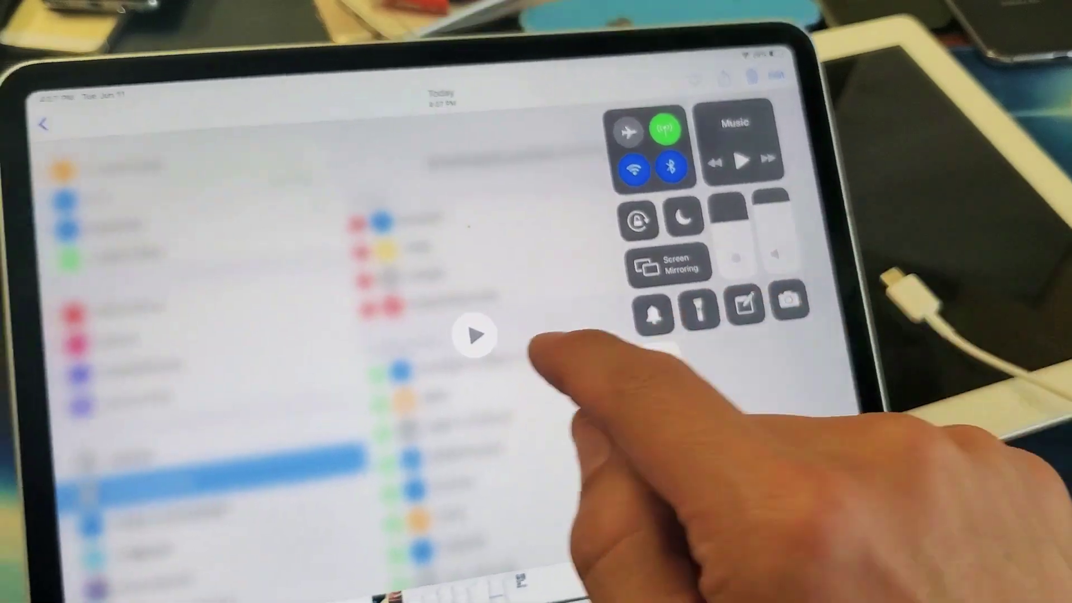
left_click(474, 335)
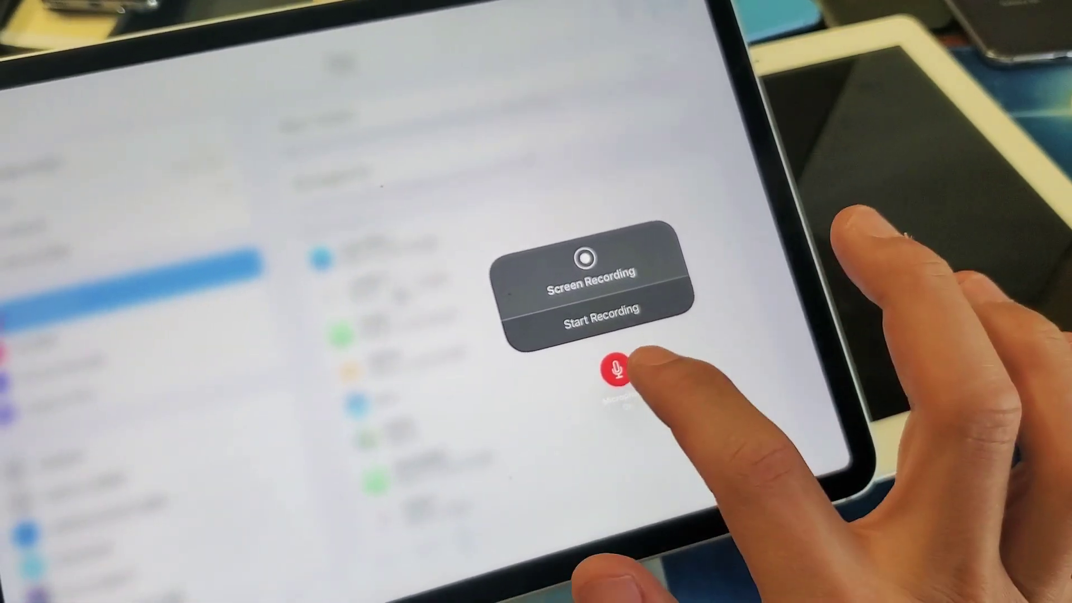
Turn microphone audio on in Control Center's Screen Recording options.
left_click(617, 369)
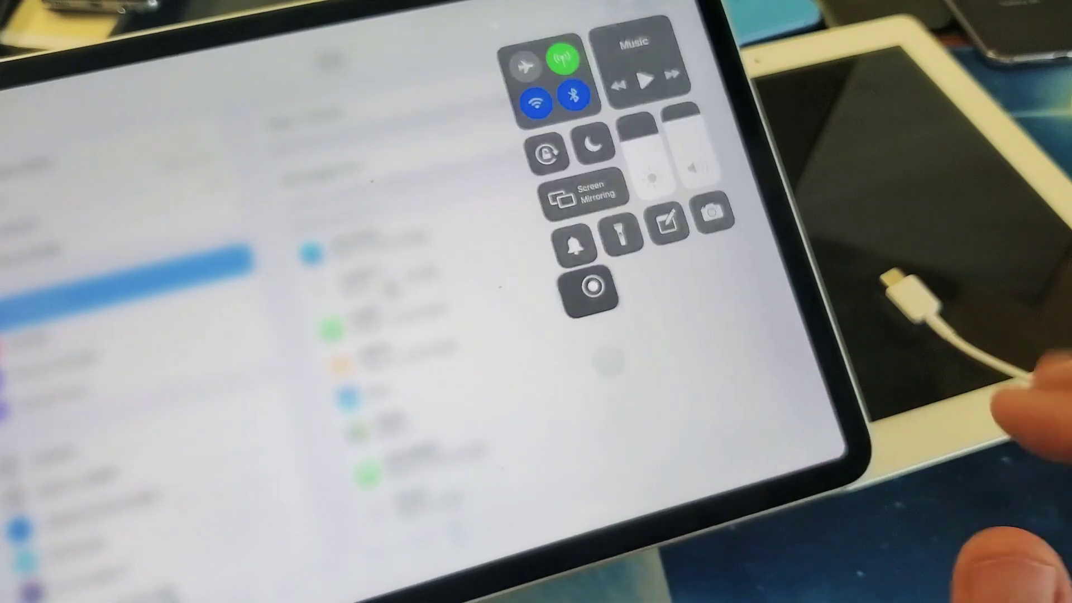
left_click(712, 402)
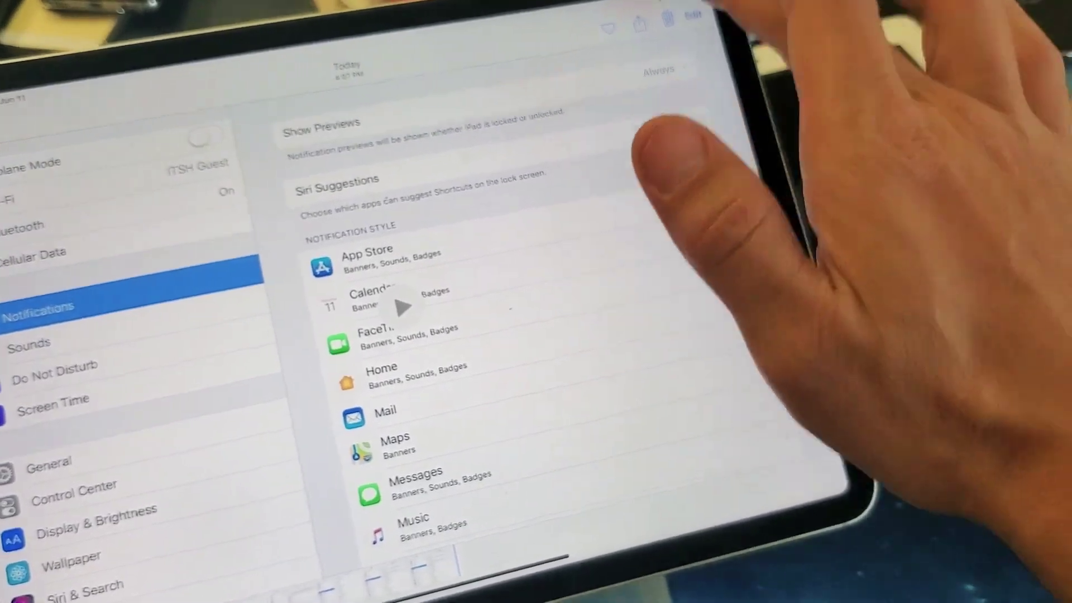
left_click_drag(671, 17, 653, 167)
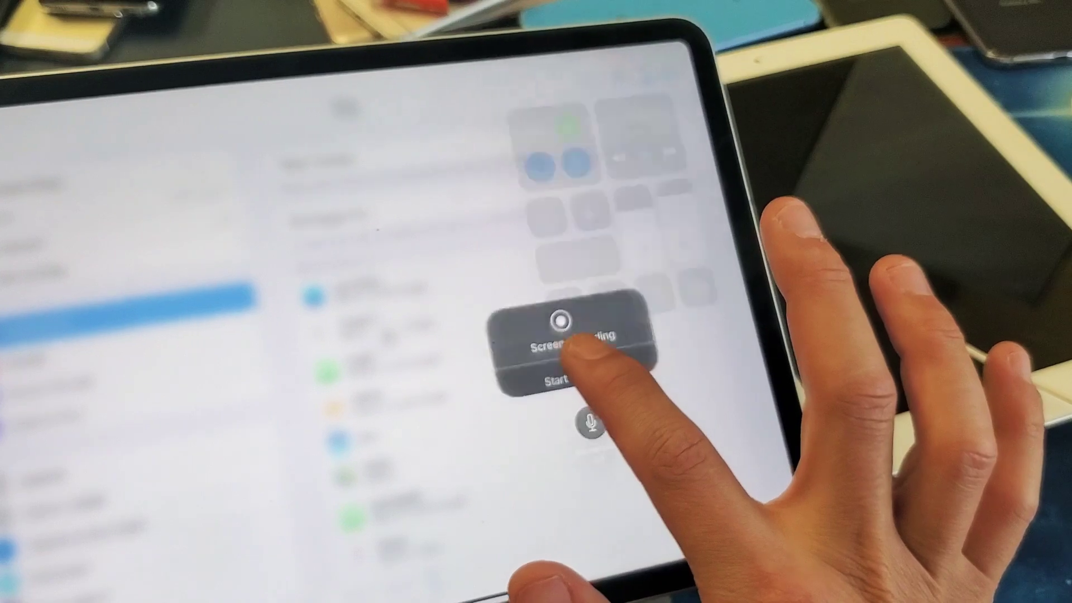
left_click(584, 412)
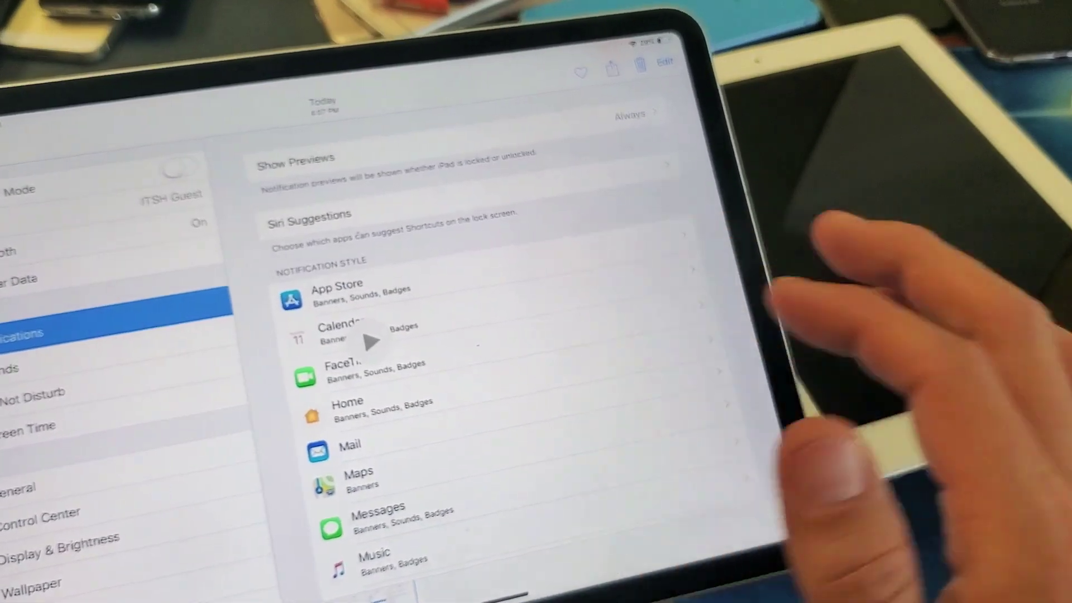
Start a new screen recording from Control Center, then go to the home screen.
left_click_drag(653, 46, 636, 168)
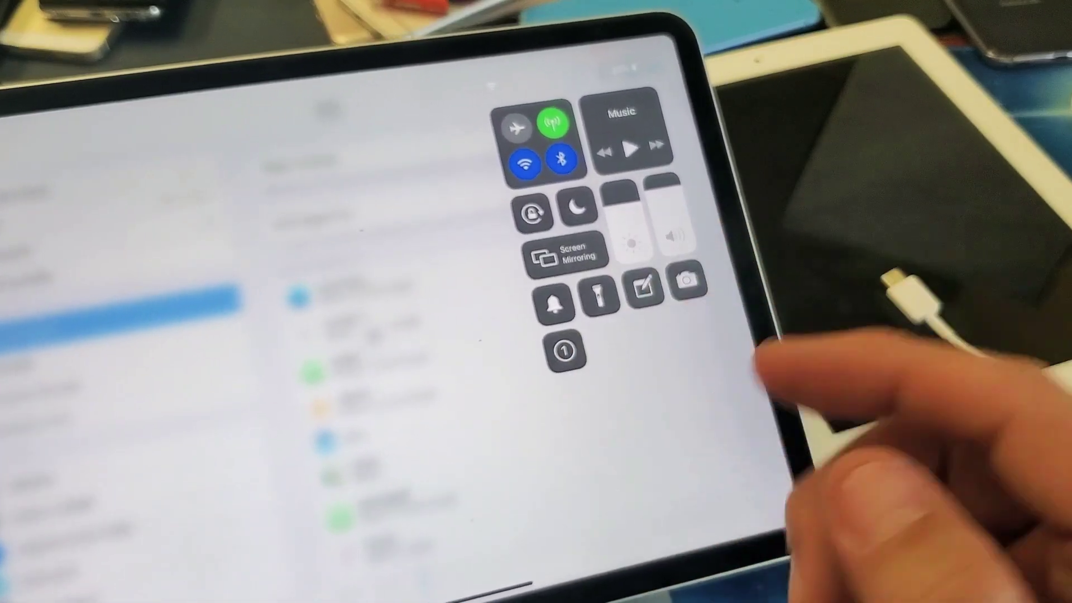
left_click(563, 343)
left_click(418, 460)
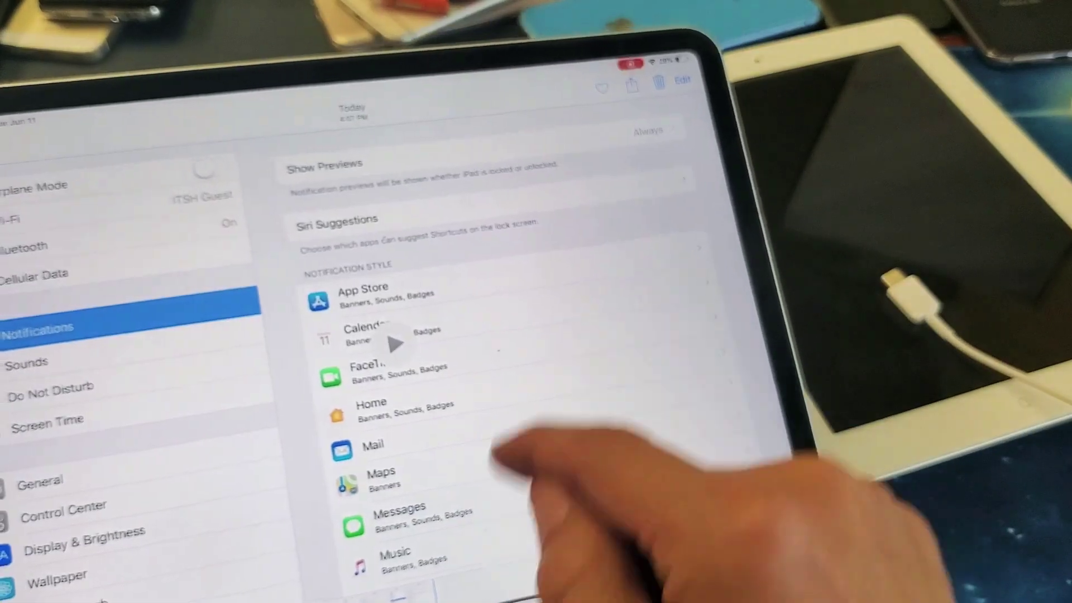
left_click_drag(536, 586, 536, 377)
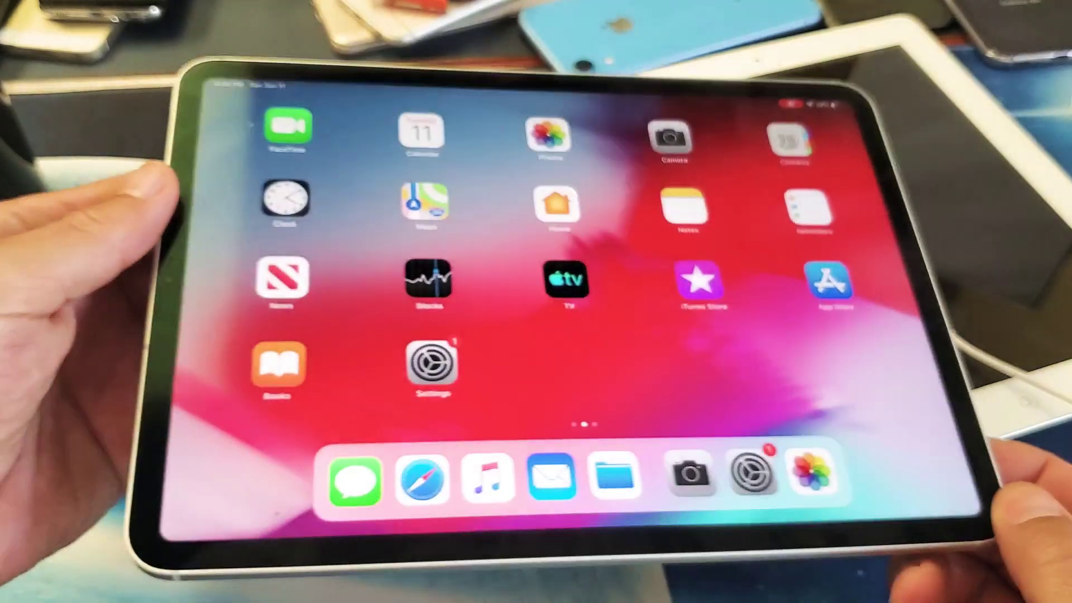